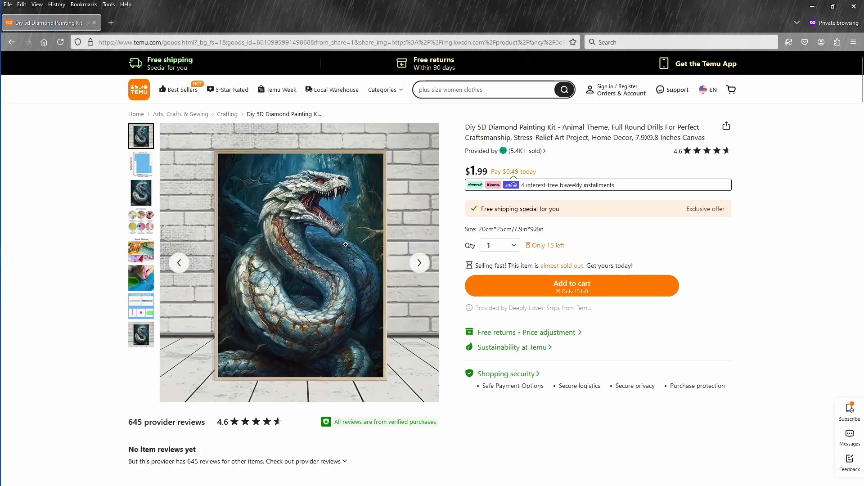
- Check the listed canvas size and enlarge the product's full artwork picture without the brick-wall background
left_click_drag(477, 230, 517, 230)
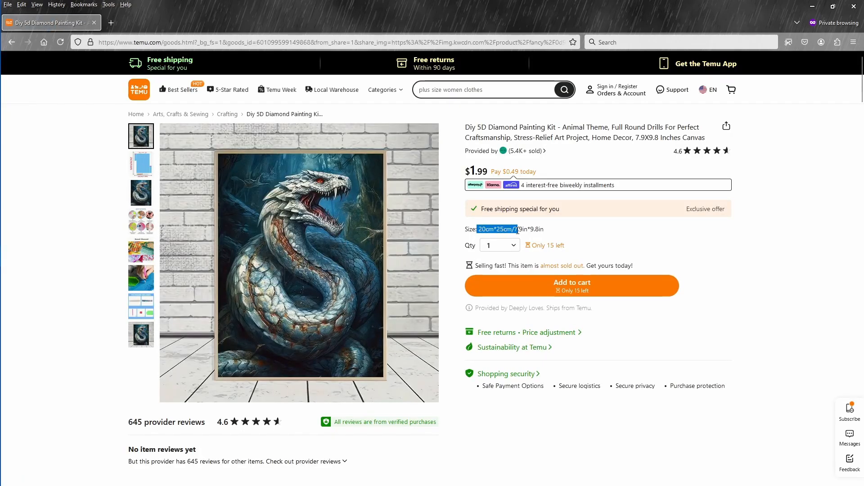
left_click(524, 231)
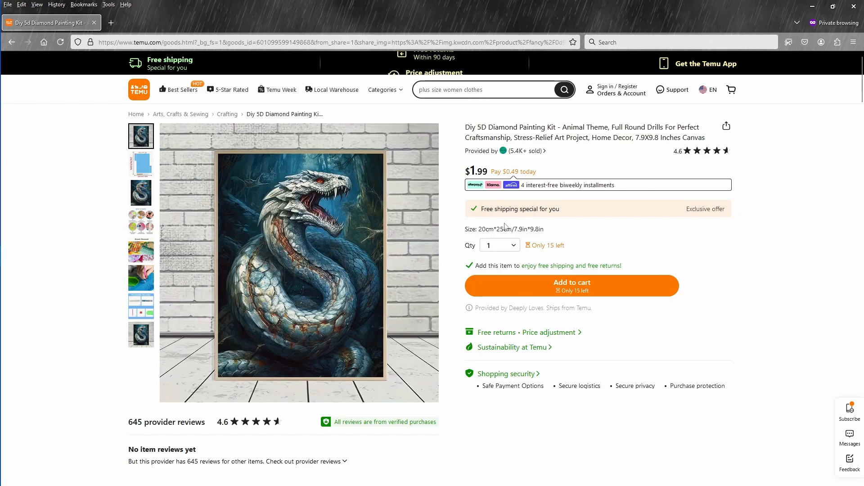
left_click(150, 186)
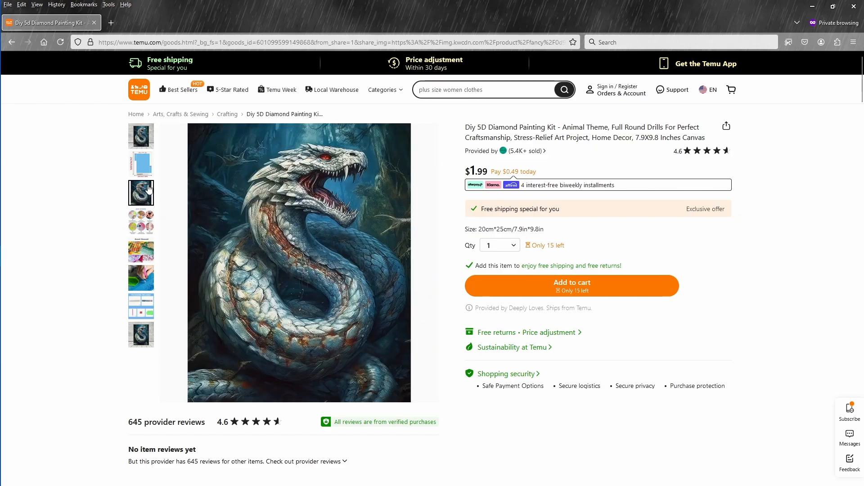
left_click(297, 192)
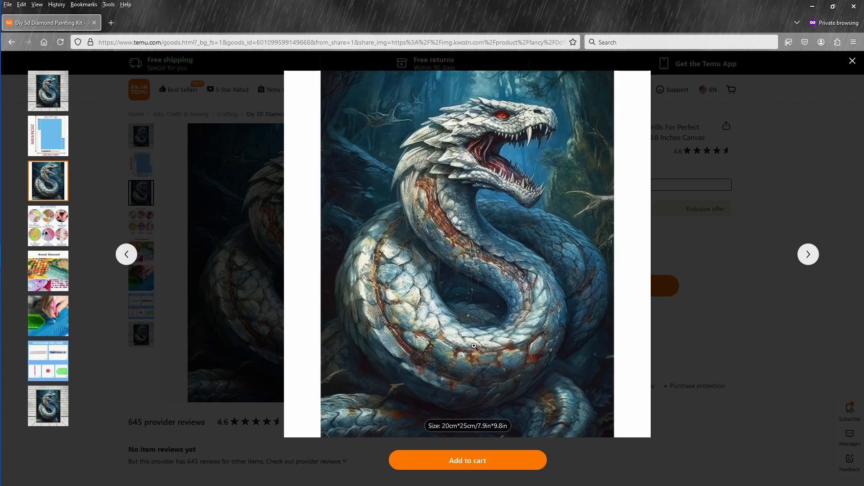
- Open the enlarged snake picture in its own browser tab and copy the image
left_click_drag(474, 346, 216, 25)
left_click(176, 23)
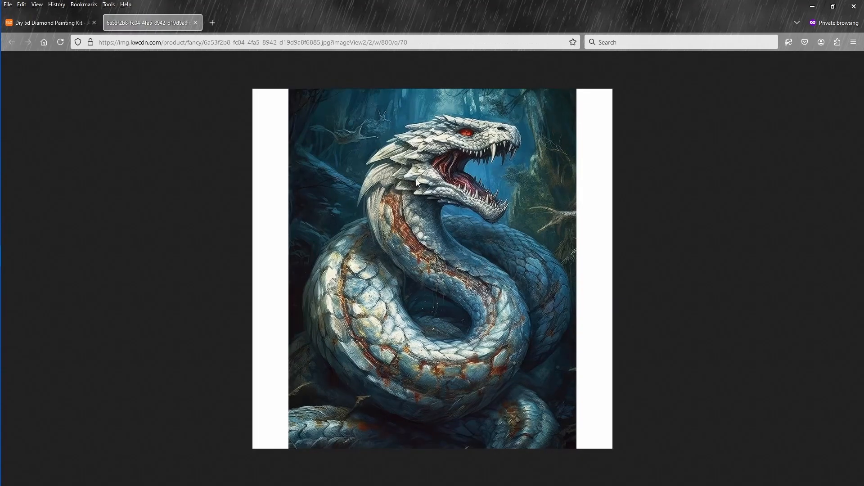
right_click(412, 229)
left_click(442, 252)
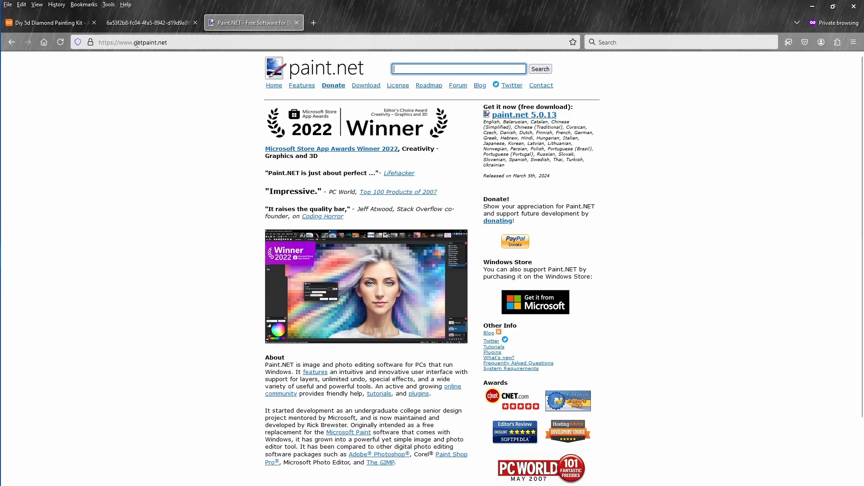
- Download the free paint.net 5.0.13 installer from dotPDN and open the downloaded zip
left_click(524, 117)
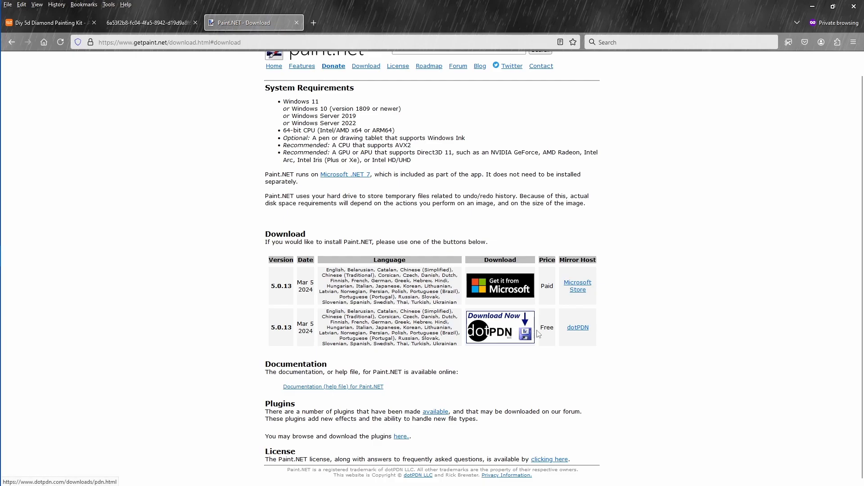
left_click(487, 330)
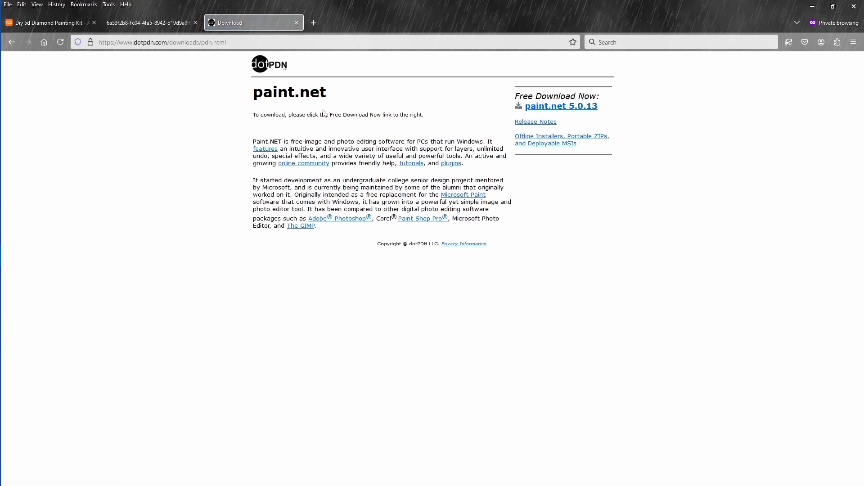
left_click(578, 107)
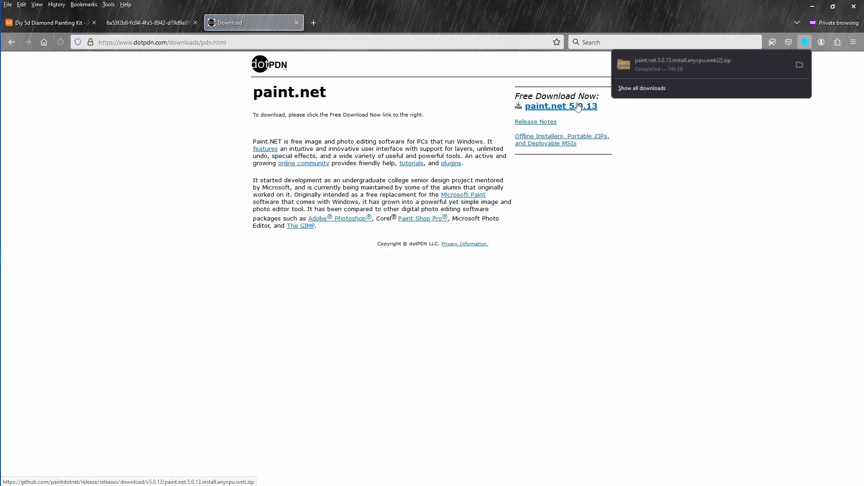
left_click(699, 61)
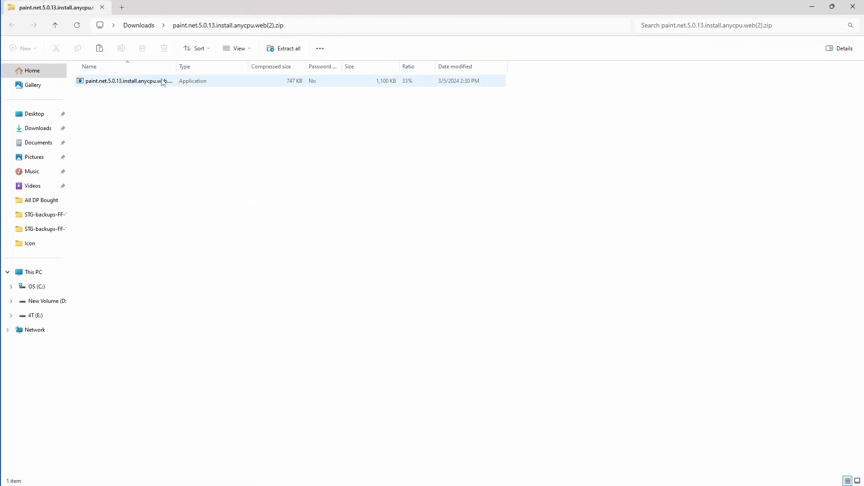
- Launch the paint.net installer from the zip and dismiss its User Account Control request
double_click(165, 84)
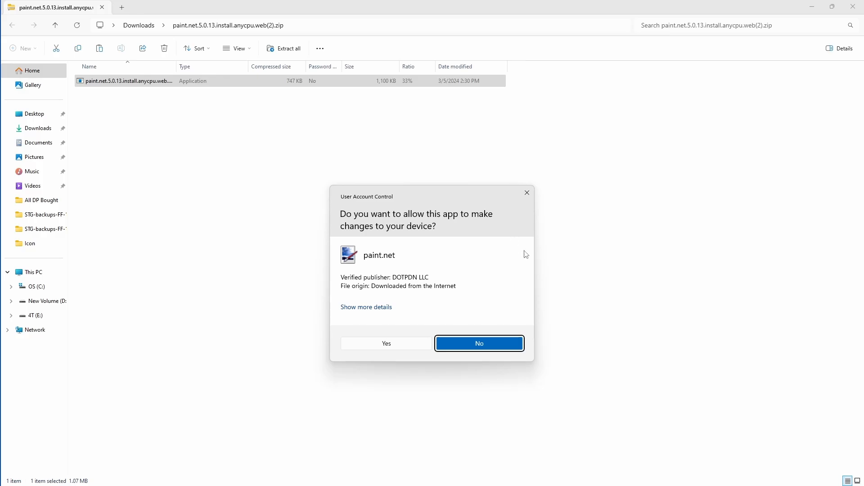
left_click(527, 197)
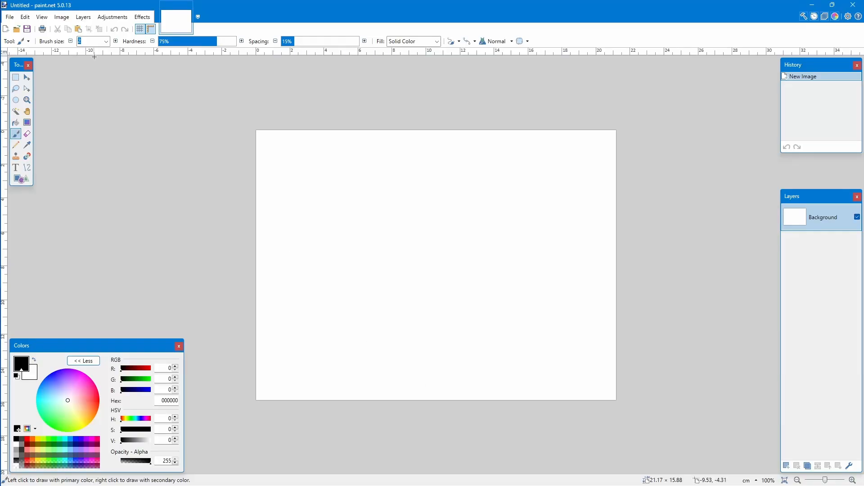
- In paint.net, paste the copied snake picture into the blank image, expanding the canvas to fit
left_click(78, 29)
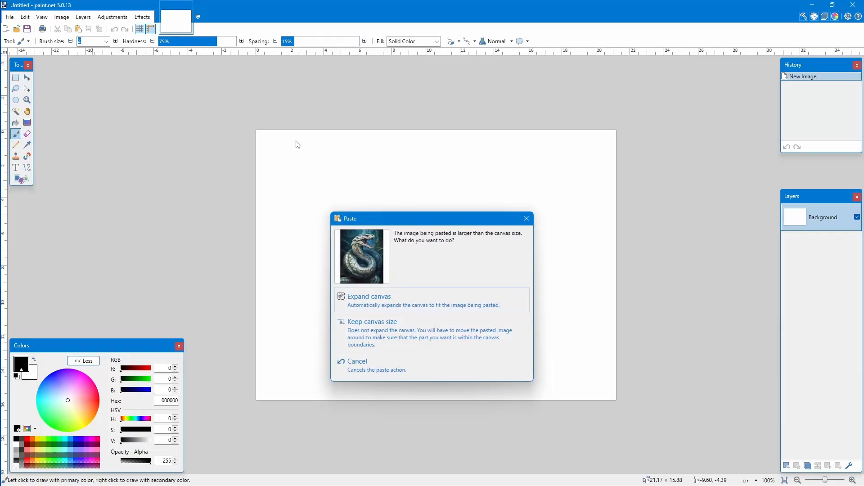
left_click(426, 305)
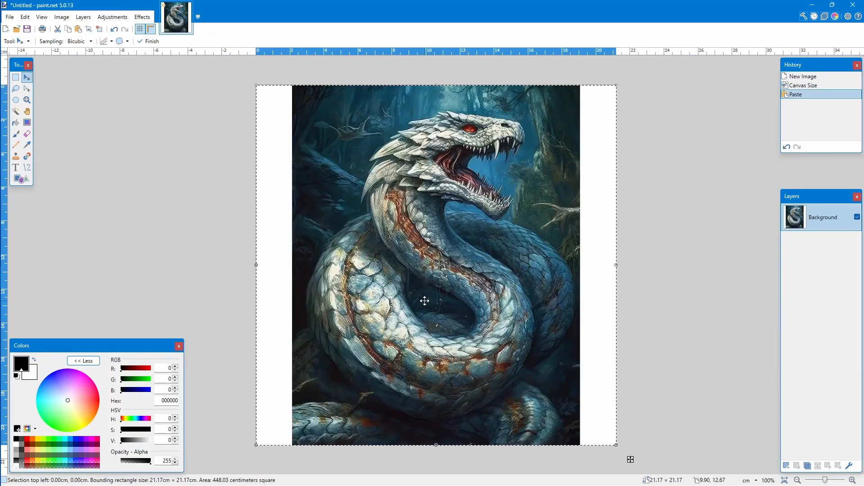
- Select only the artwork with a rectangular selection and crop the image to it, removing the white side margins
left_click(19, 82)
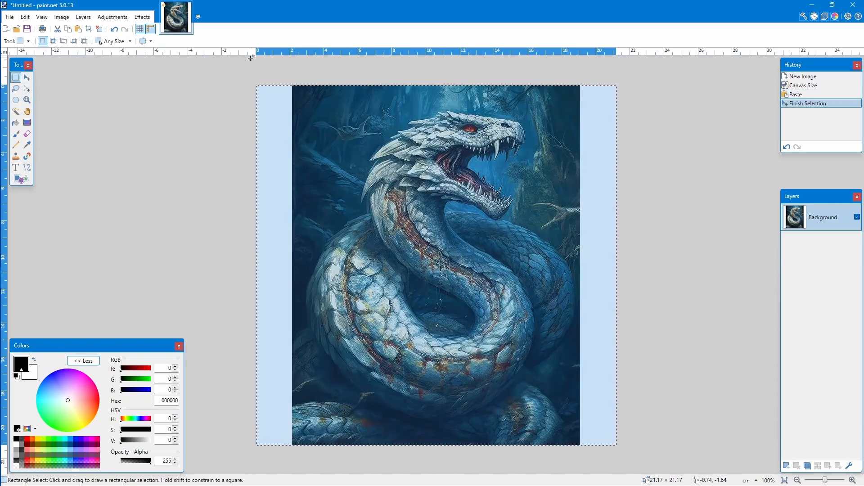
left_click(290, 80)
left_click_drag(290, 80, 325, 230)
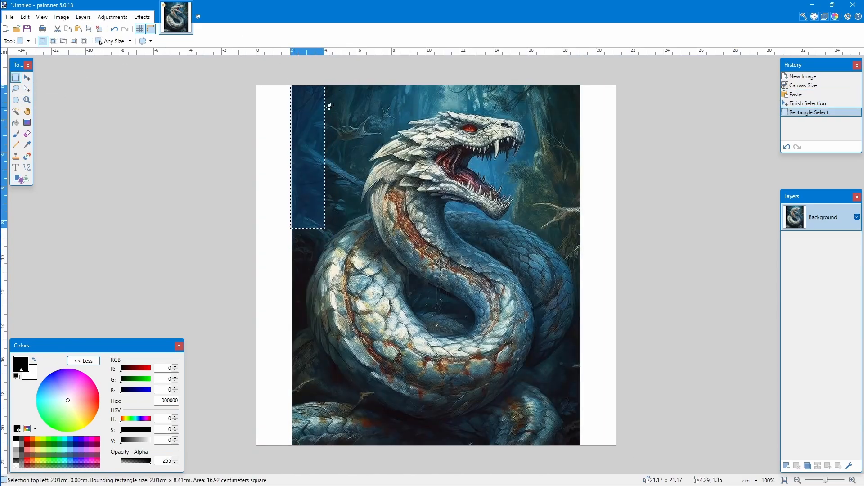
left_click(288, 67)
left_click_drag(295, 79, 579, 485)
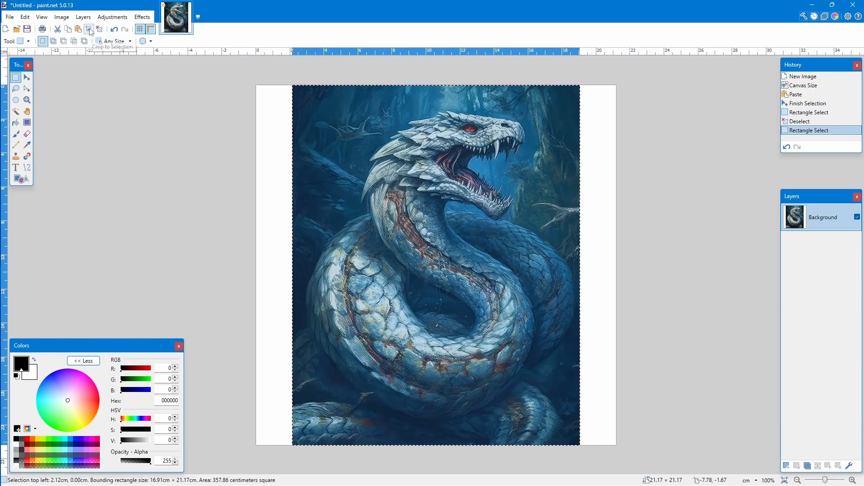
left_click(90, 31)
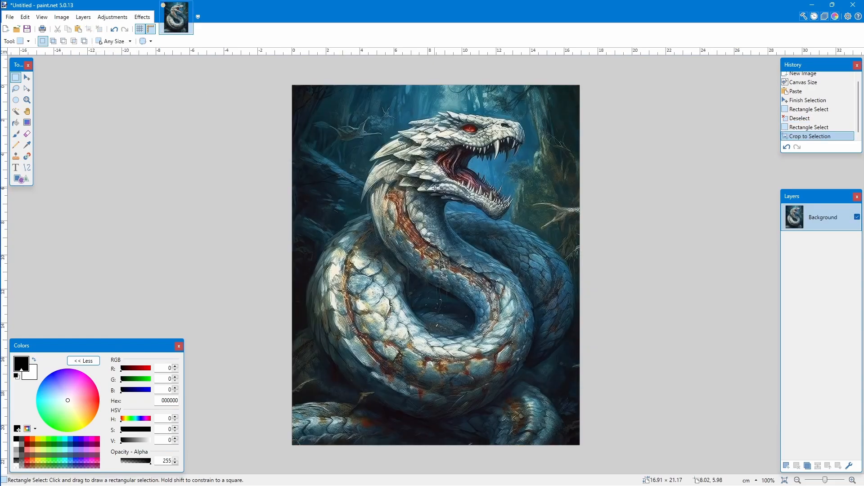
- Resize the cropped picture to a print width of 40 centimeters, maintaining the aspect ratio
left_click(58, 18)
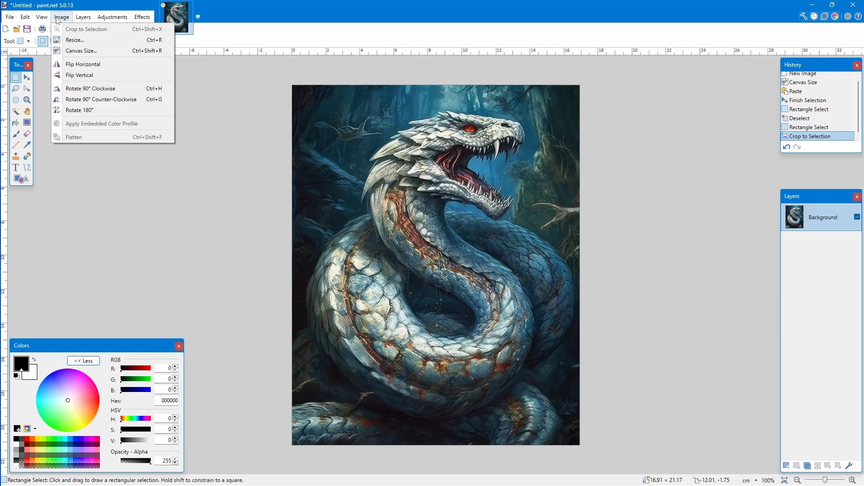
left_click(74, 40)
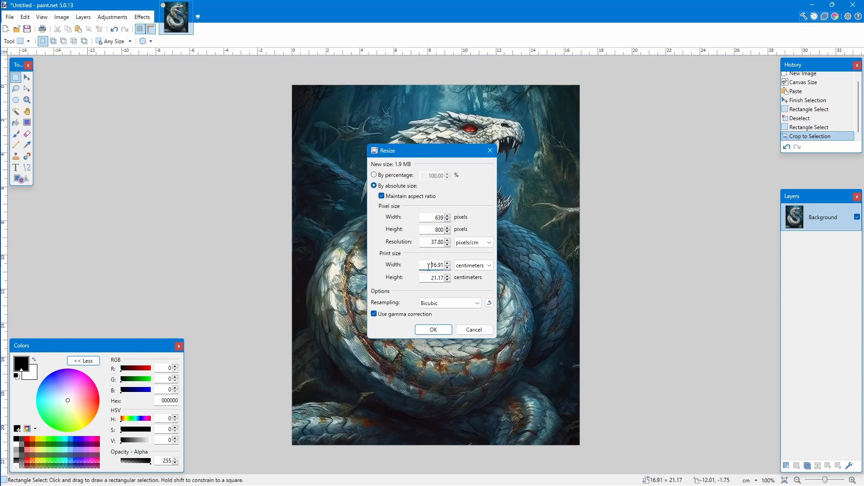
left_click(480, 266)
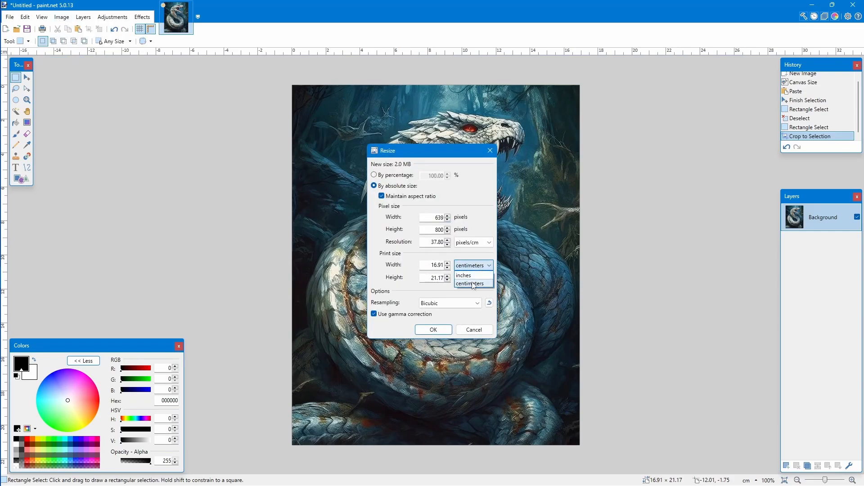
left_click(468, 286)
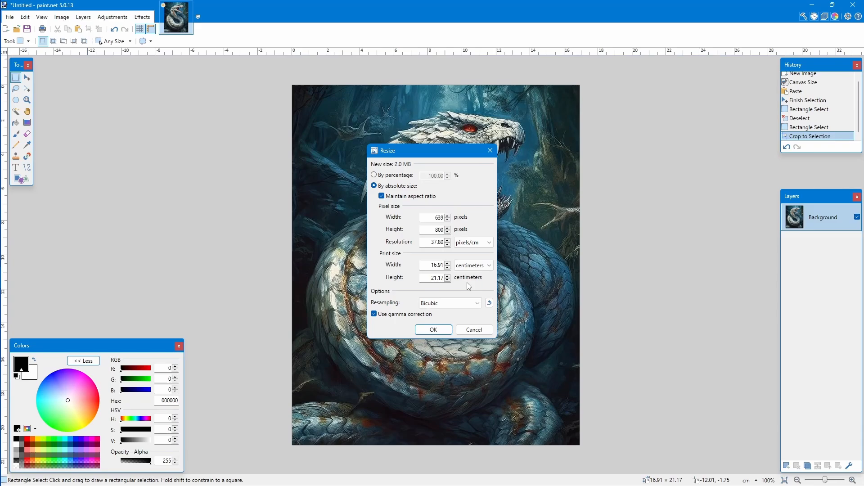
double_click(437, 265)
type("40")
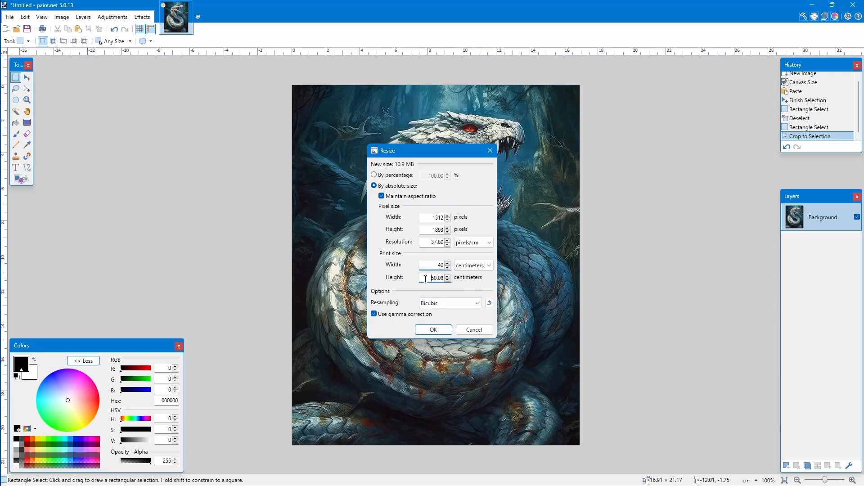
left_click(433, 278)
left_click(432, 330)
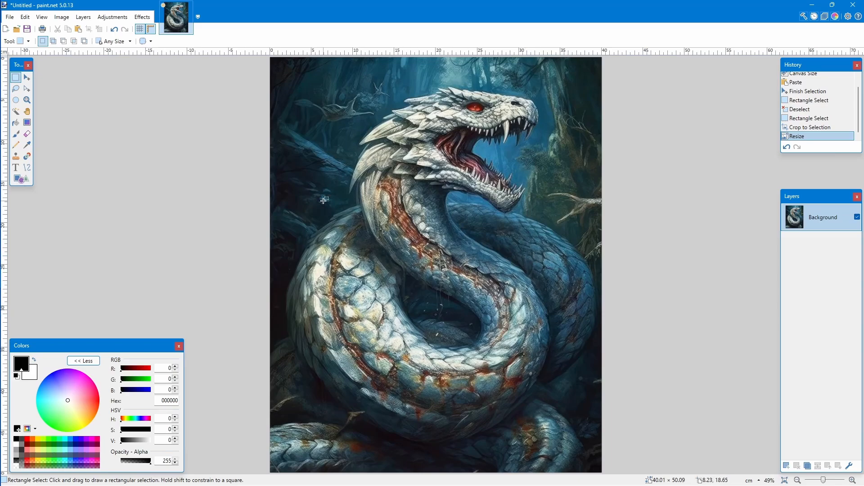
- Create a new blank image with a print size of 40 × 80 centimeters
left_click(8, 29)
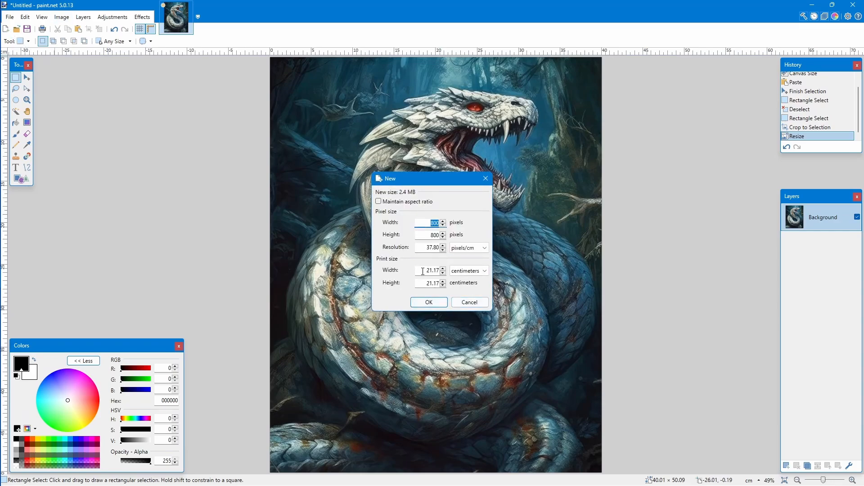
left_click(418, 270)
type("40")
left_click(422, 282)
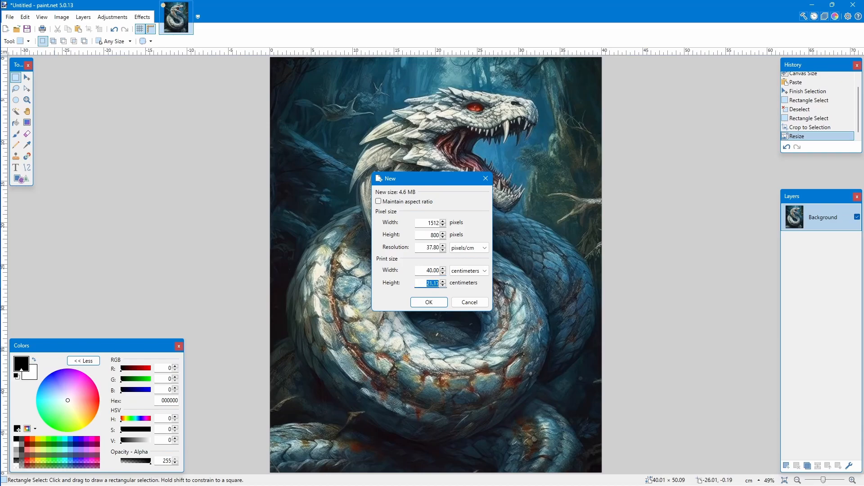
type("80")
left_click(429, 303)
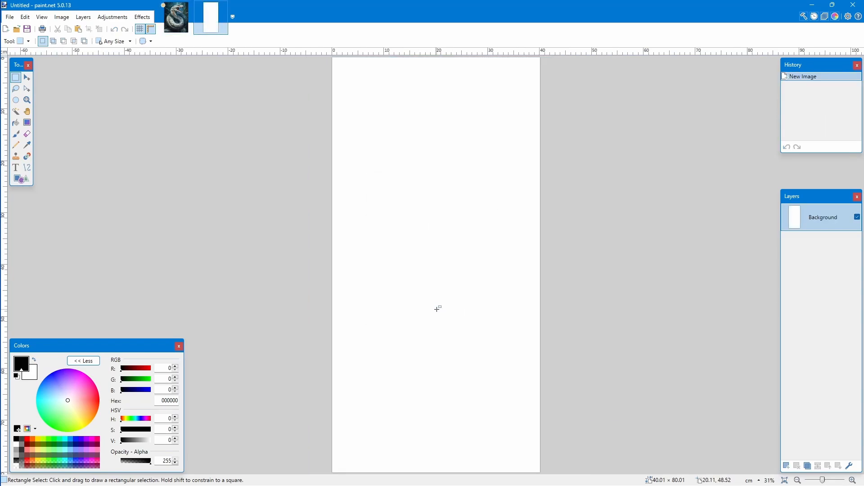
- Copy the entire resized snake picture and paste it into the blank 40 × 80 cm image
left_click(173, 26)
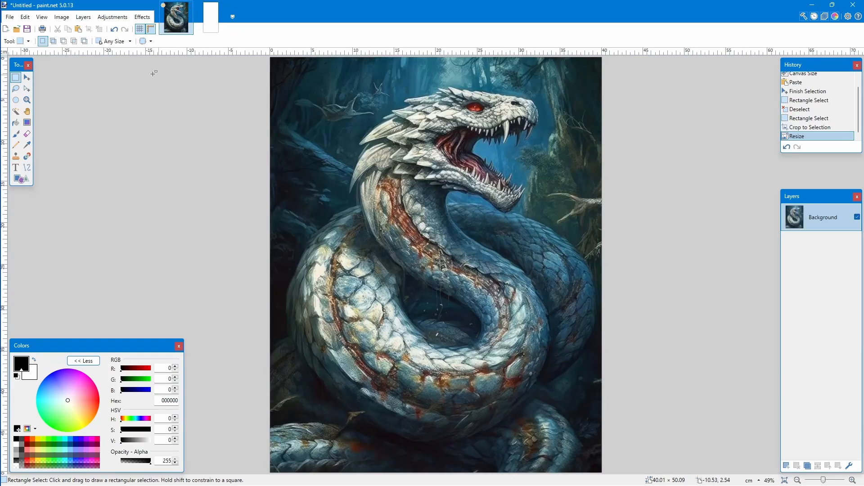
left_click(26, 18)
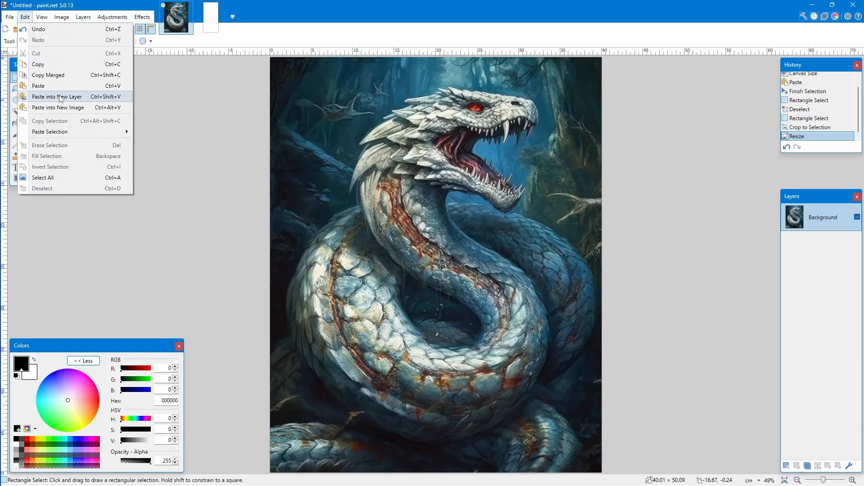
left_click(61, 174)
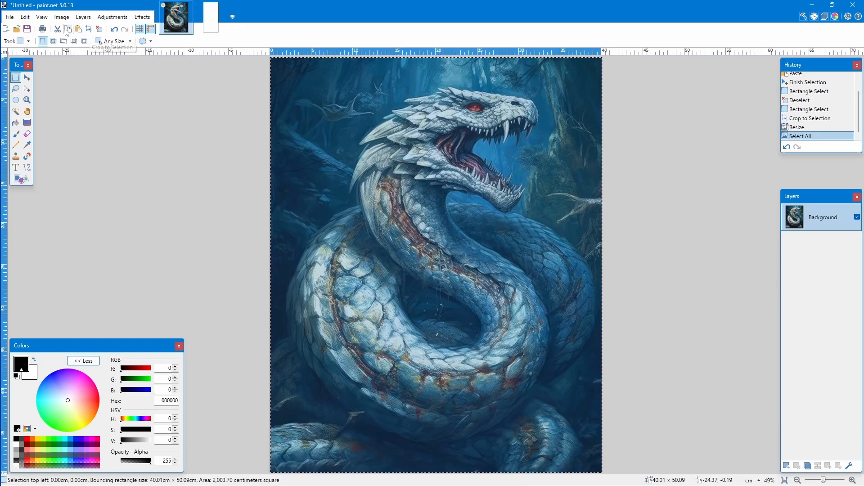
left_click(68, 30)
left_click(211, 18)
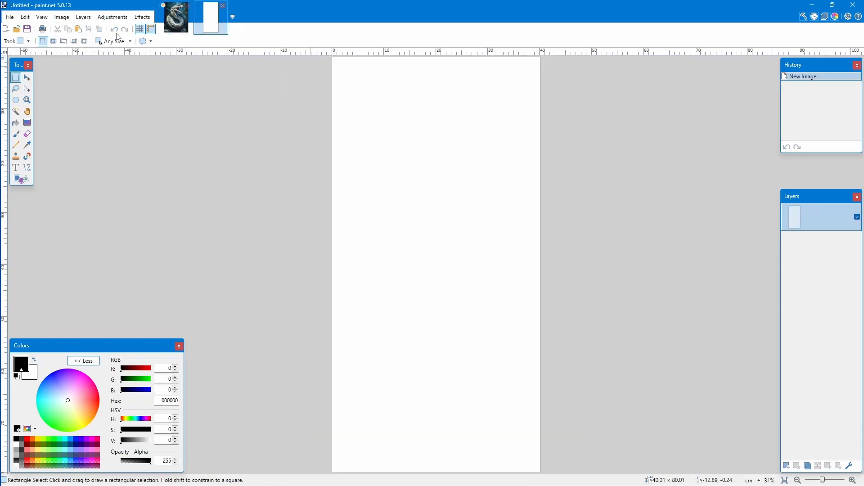
left_click(78, 29)
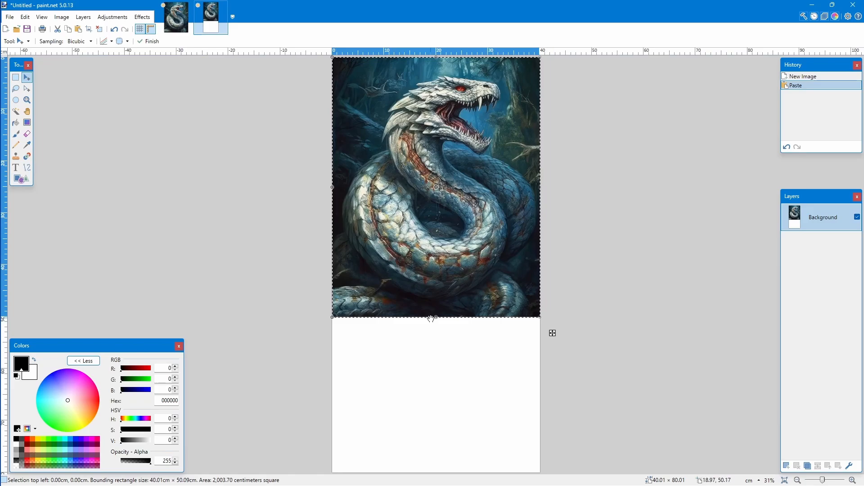
- Try stretching the pasted picture vertically to fill the canvas height, and undo the stretch
left_click_drag(436, 315, 436, 473)
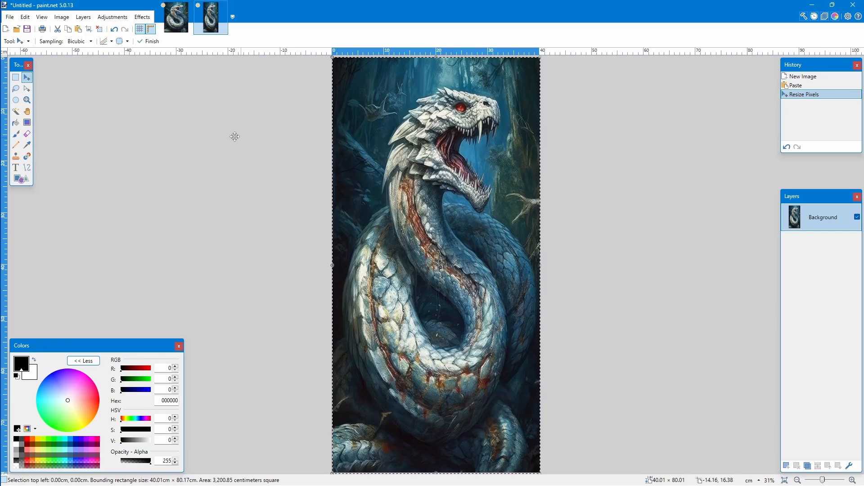
left_click(114, 29)
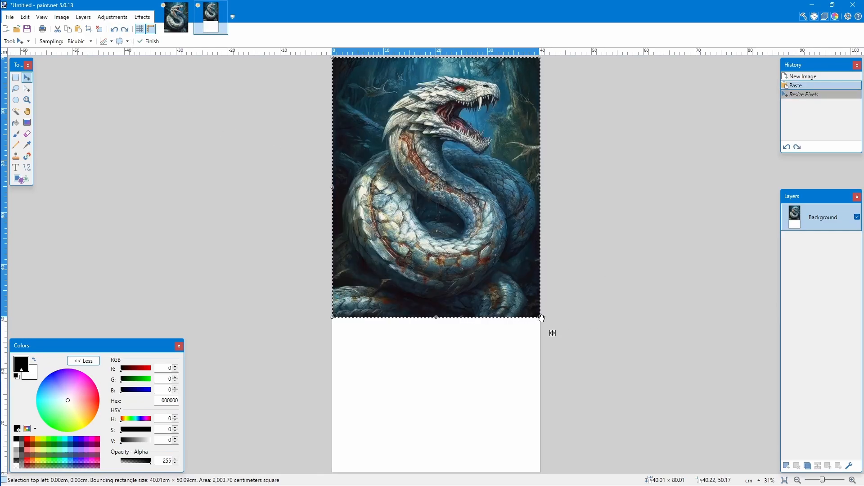
- Enlarge the pasted snake picture to about 60 × 83 cm and shift it to frame the snake on the 40 × 80 cm canvas
left_click_drag(541, 318, 656, 482)
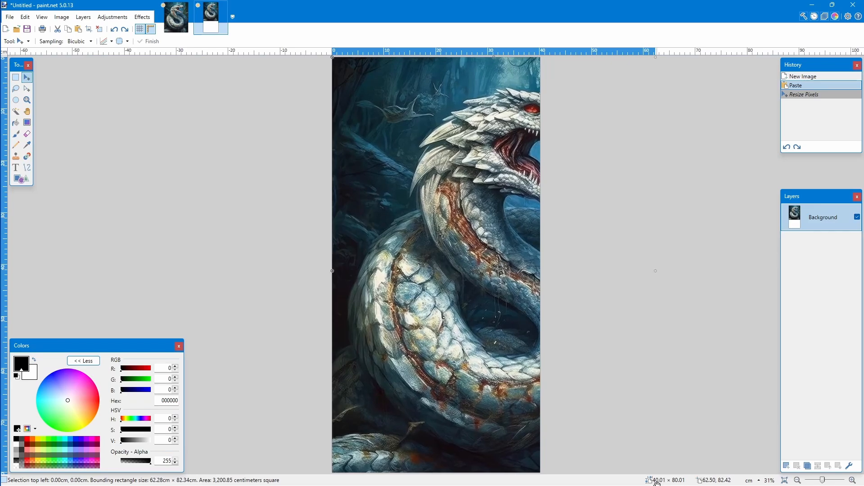
left_click_drag(483, 371, 424, 373)
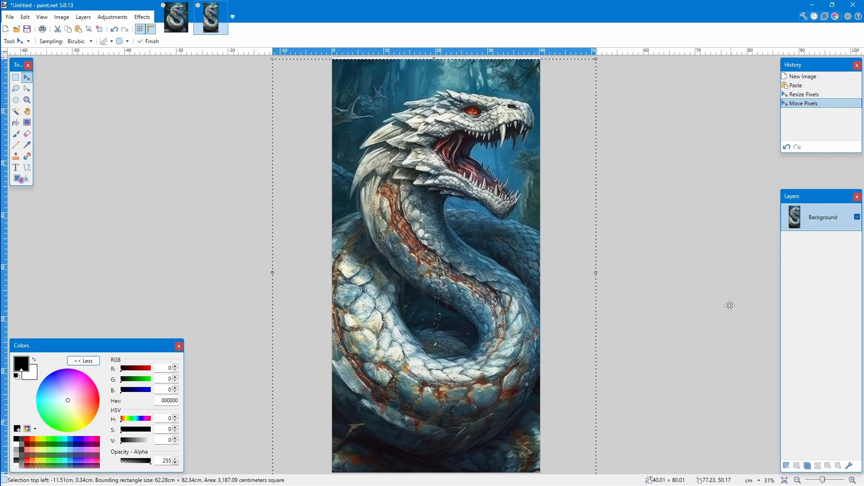
left_click_drag(273, 61, 294, 58)
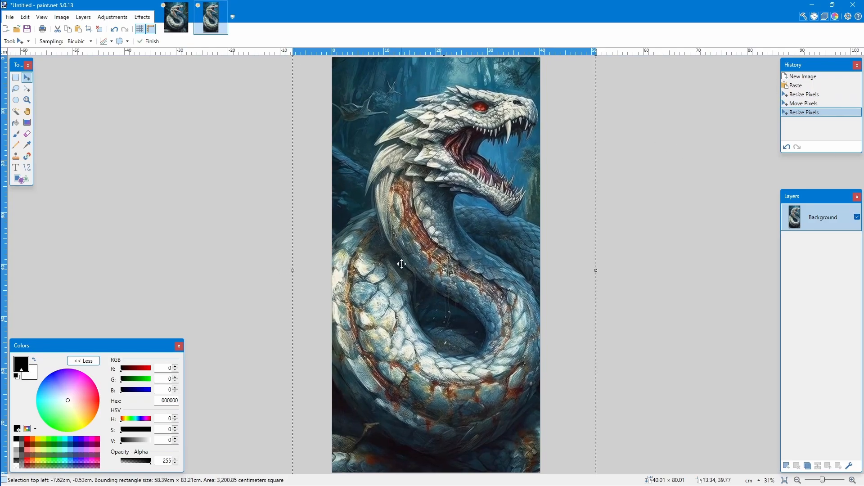
left_click_drag(293, 270, 284, 271)
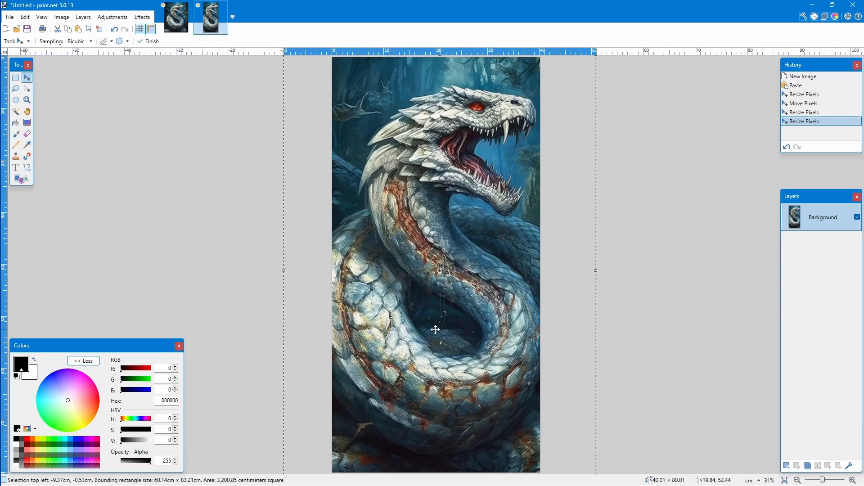
- Squeeze the pasted picture to about 42.5 × 82.5 cm and place it over the 40 × 80 cm canvas, starting at the canvas's left edge
left_click_drag(596, 454, 324, 239)
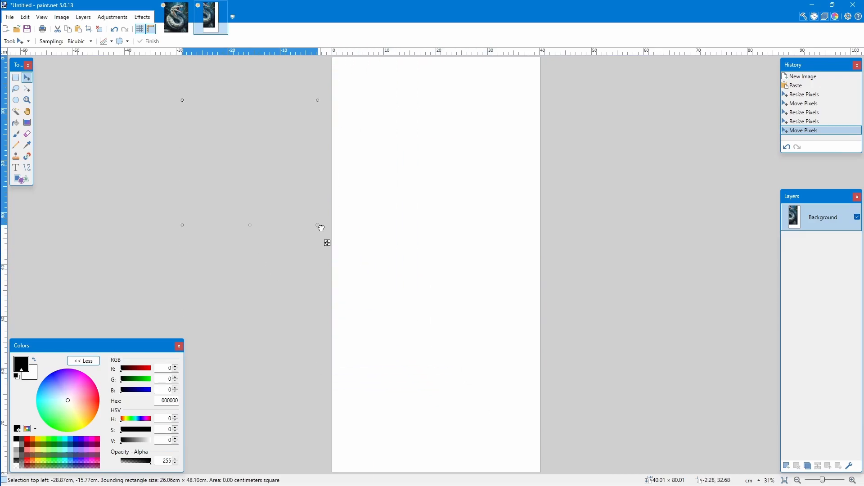
left_click_drag(272, 201, 414, 257)
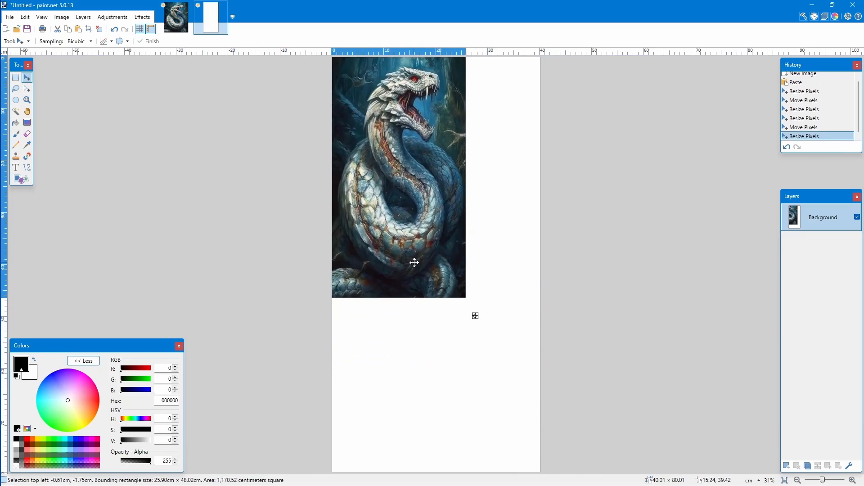
left_click_drag(464, 299, 554, 482)
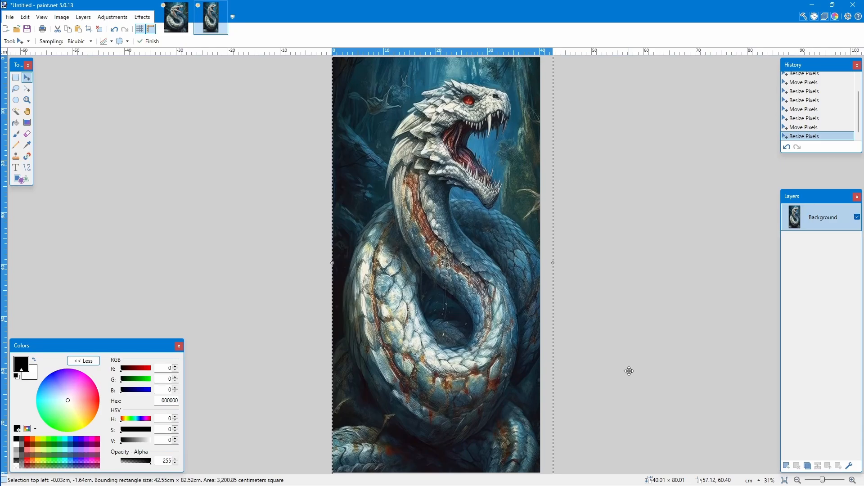
left_click(603, 348)
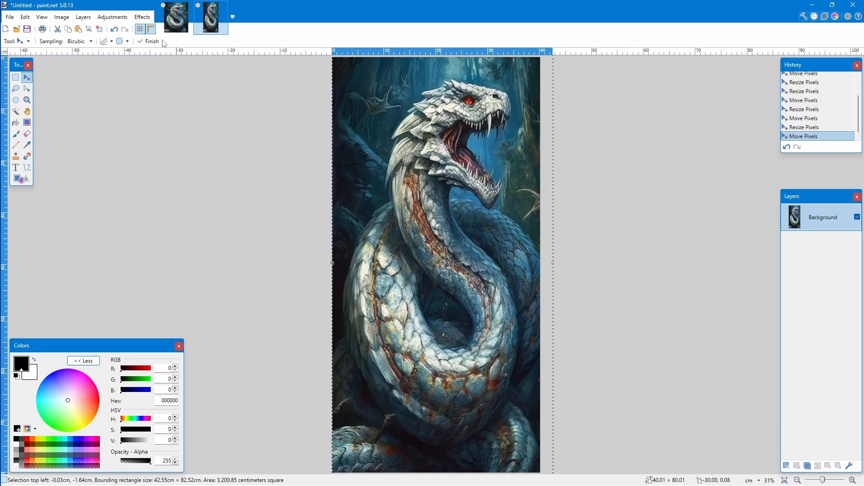
left_click(176, 18)
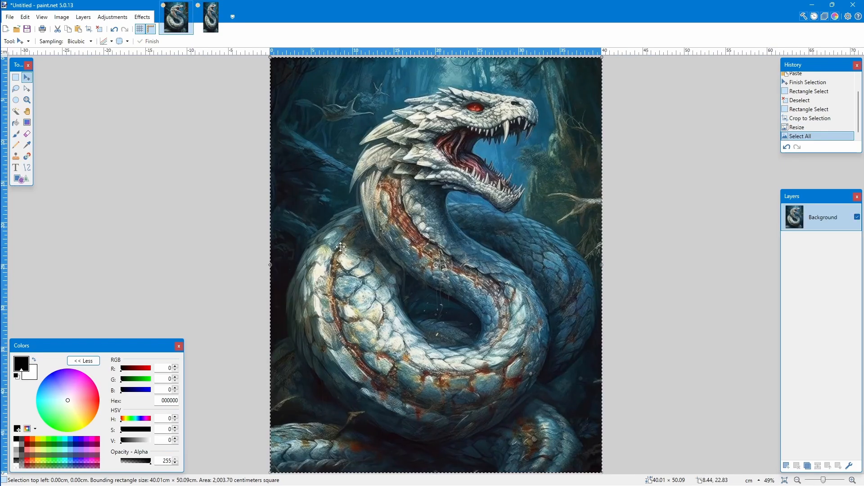
left_click(41, 17)
mouse_move(71, 15)
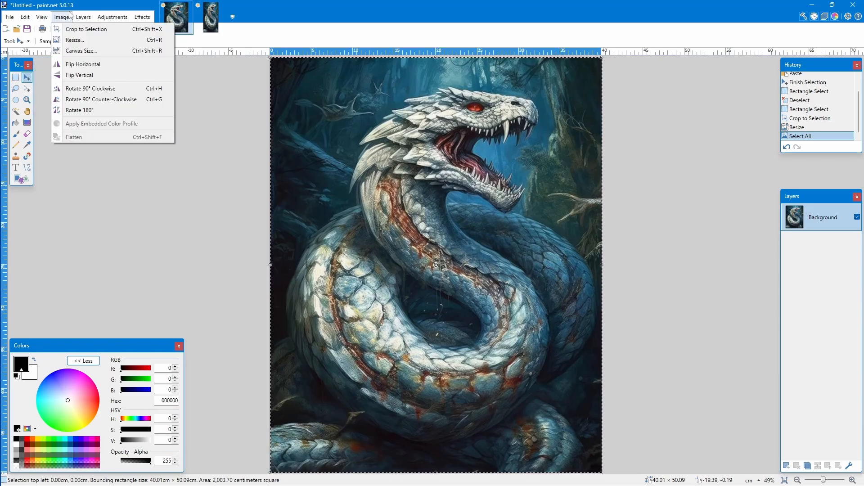
left_click(85, 41)
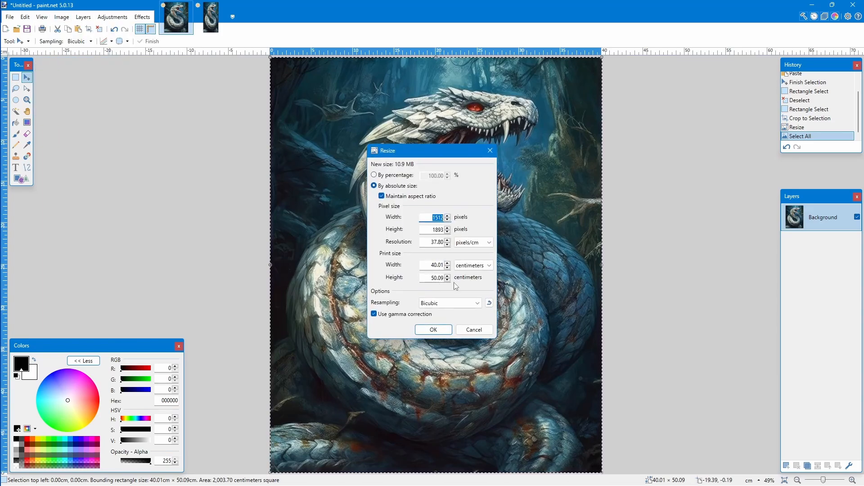
left_click_drag(437, 264, 443, 277)
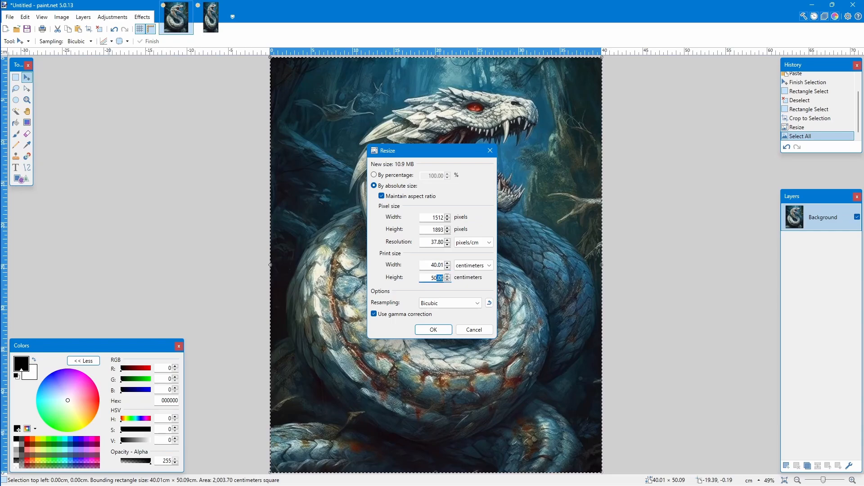
left_click(461, 329)
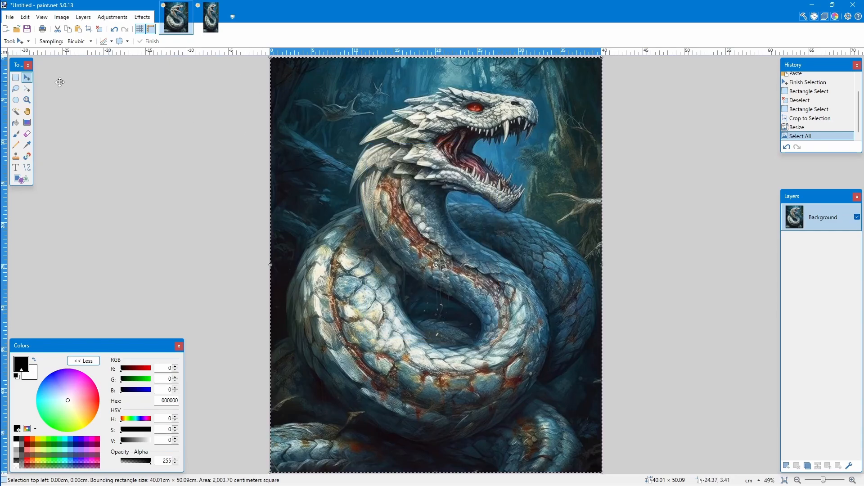
- Try cropping the original snake picture to a full-height area about 35 × 50 cm, trimming both sides
left_click(15, 77)
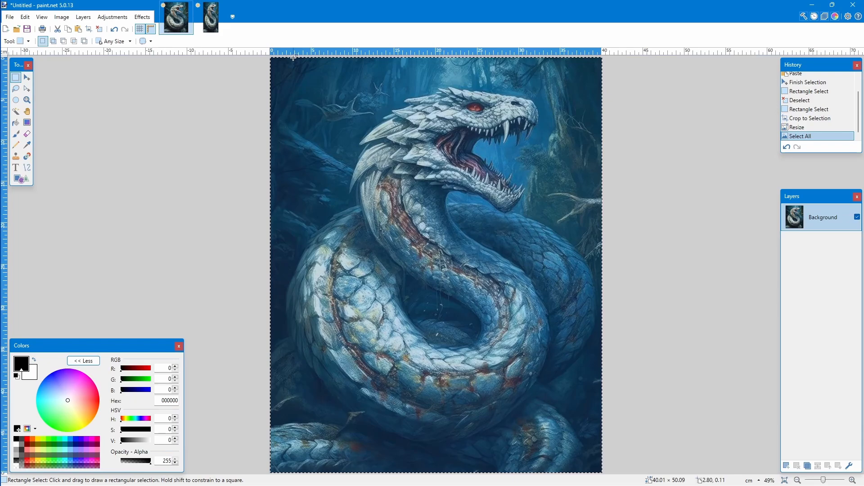
left_click_drag(294, 57, 581, 485)
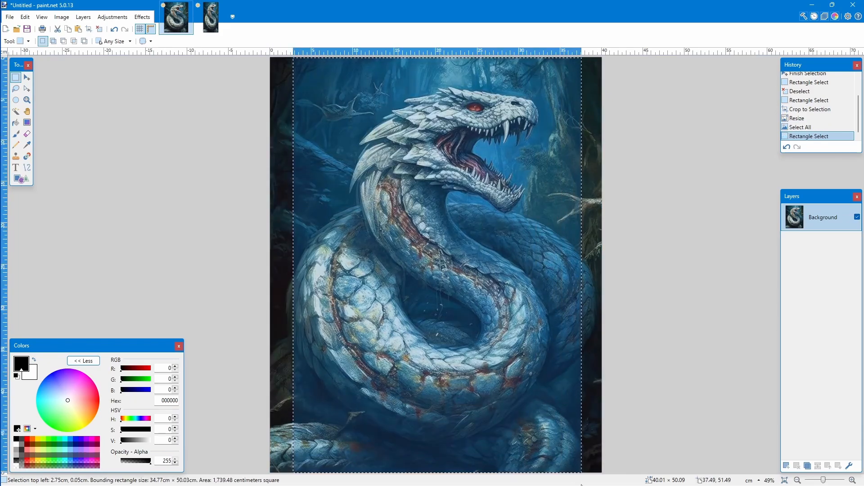
left_click(89, 30)
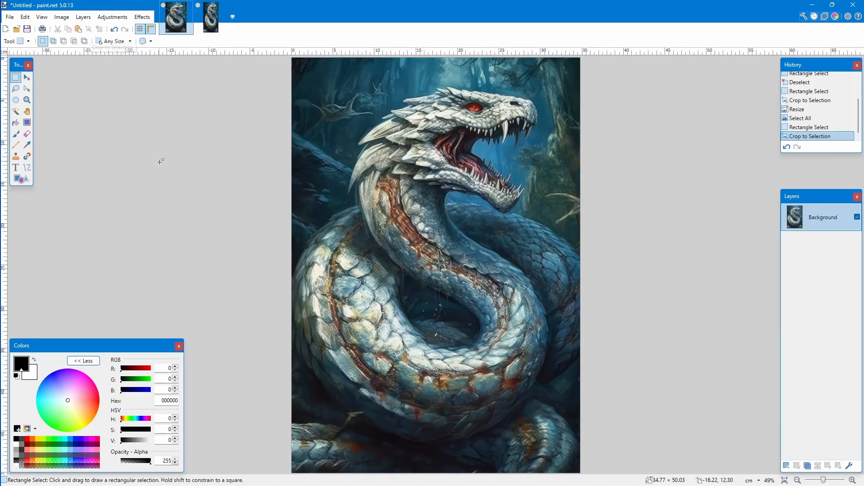
- Check the cropped picture's canvas size without changing it, and undo the crop and its rectangular selection
left_click(45, 18)
mouse_move(62, 17)
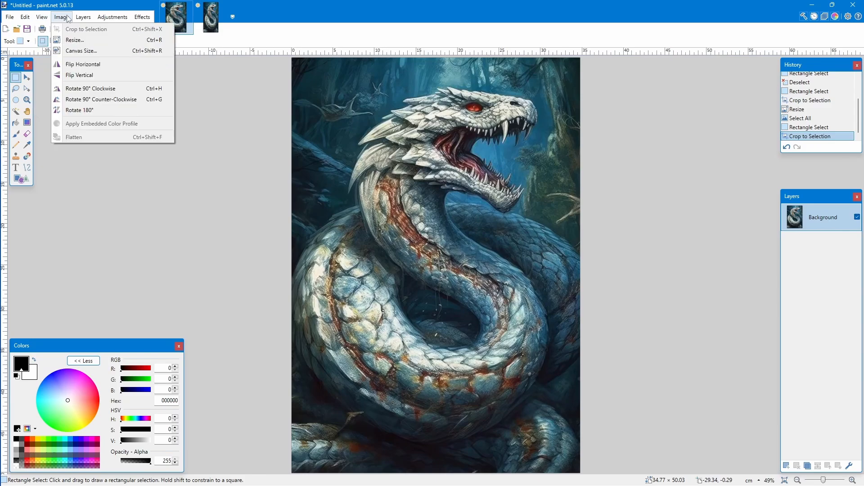
left_click(82, 51)
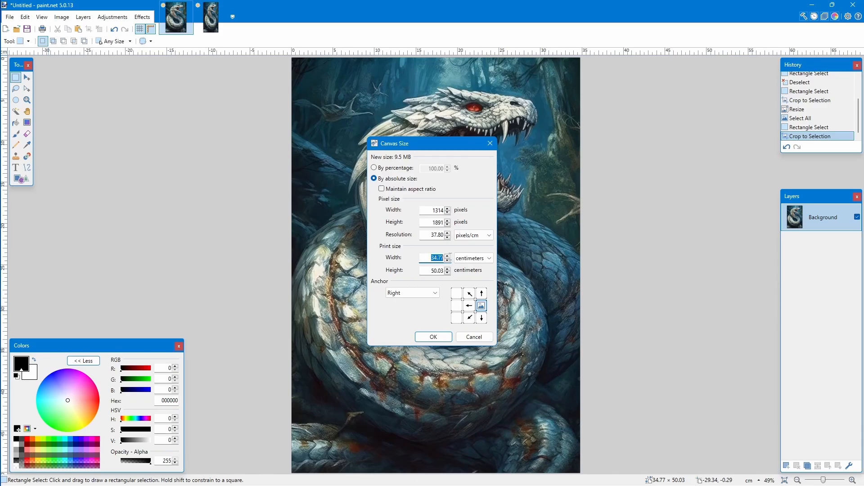
left_click(474, 337)
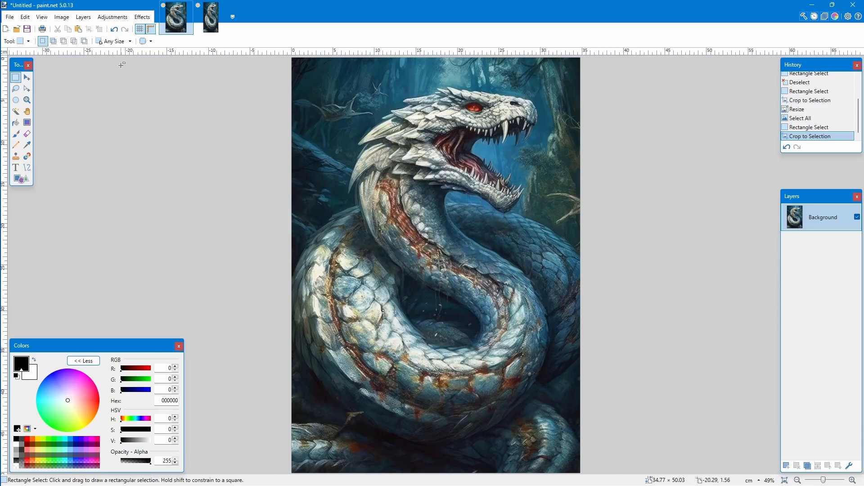
left_click(114, 28)
left_click(114, 29)
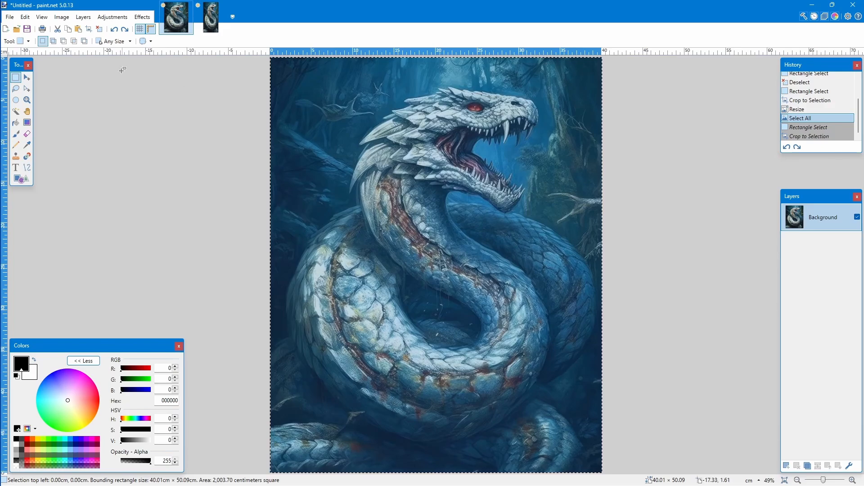
- Create a new blank image with a print height of 60 centimeters, keeping the 40 cm width
left_click(6, 29)
left_click(426, 283)
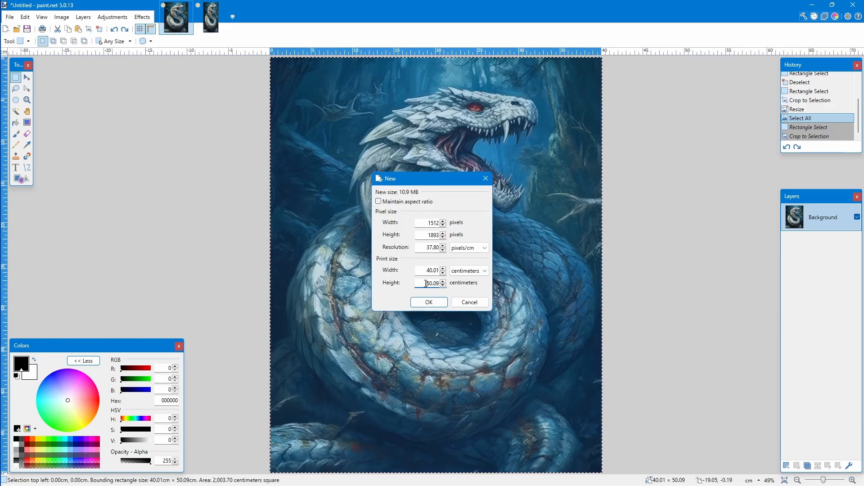
double_click(426, 283)
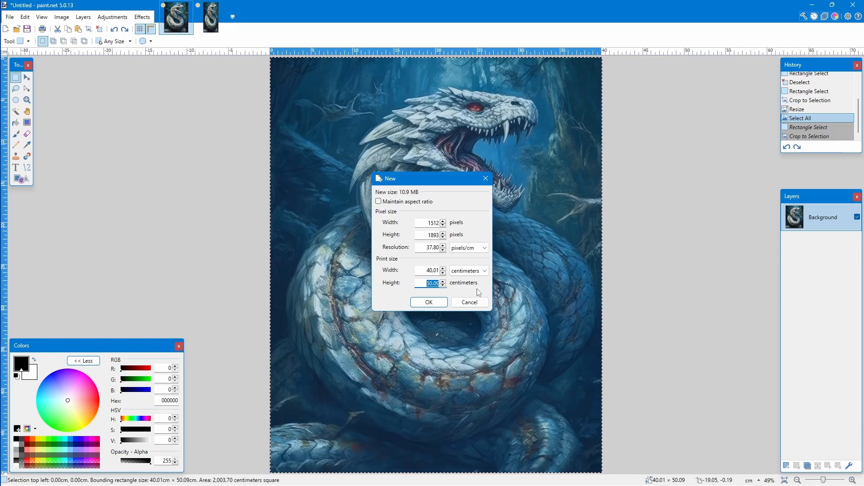
type("60")
left_click(430, 300)
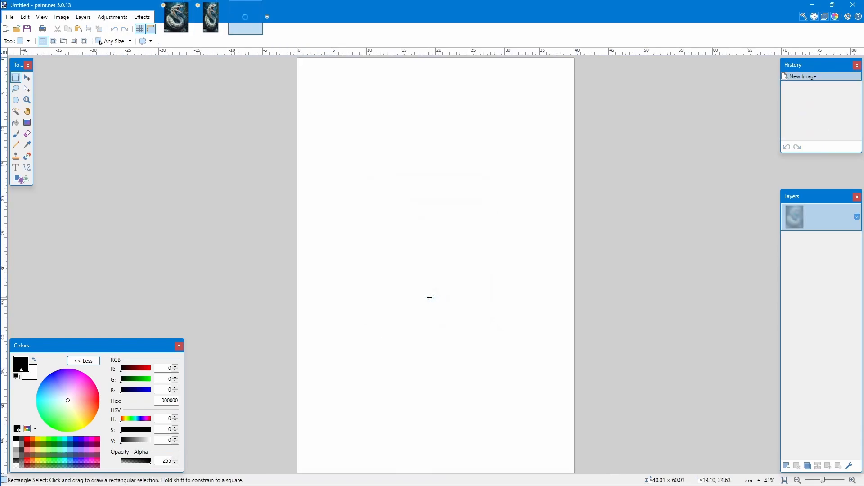
- Paste the copied snake picture into the new 40 × 60 cm image
left_click(180, 16)
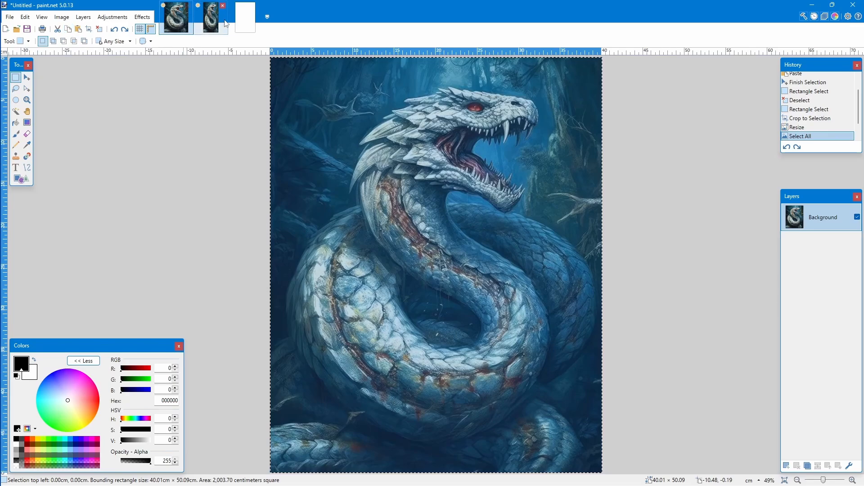
left_click(246, 18)
left_click(79, 28)
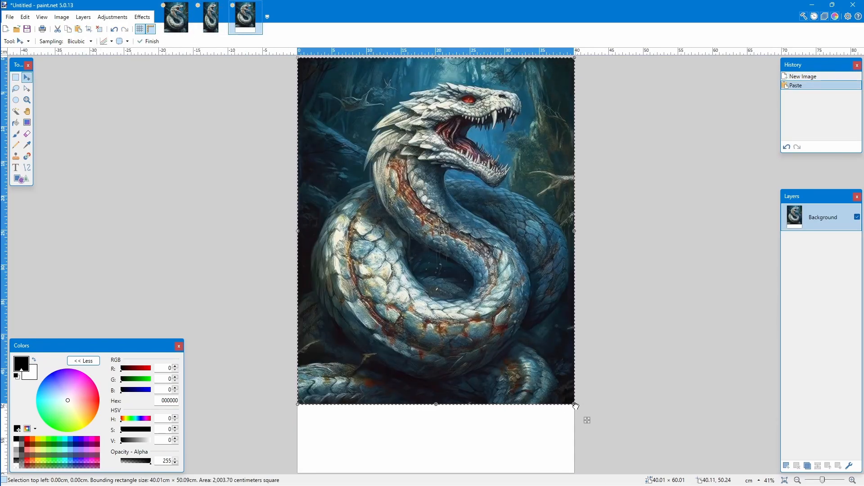
- Enlarge the pasted picture proportionally to about 48 × 61 cm and center it over the 40 × 60 cm canvas
left_click_drag(575, 406, 633, 480)
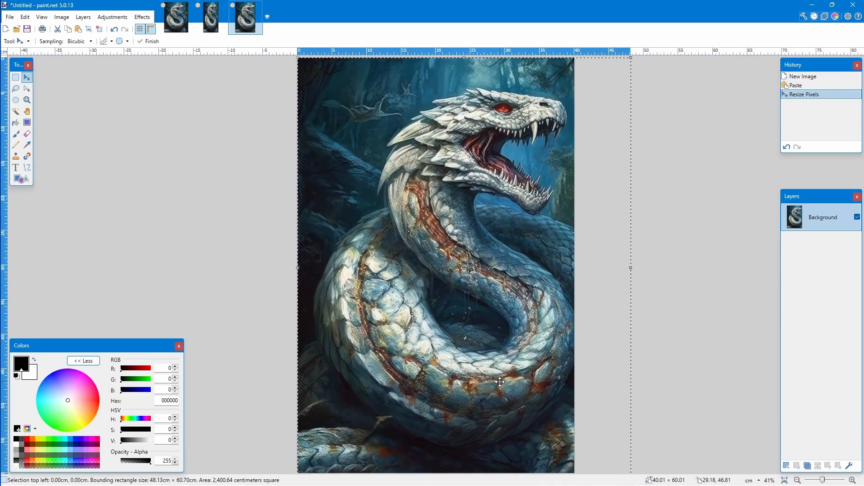
left_click_drag(550, 202, 519, 200)
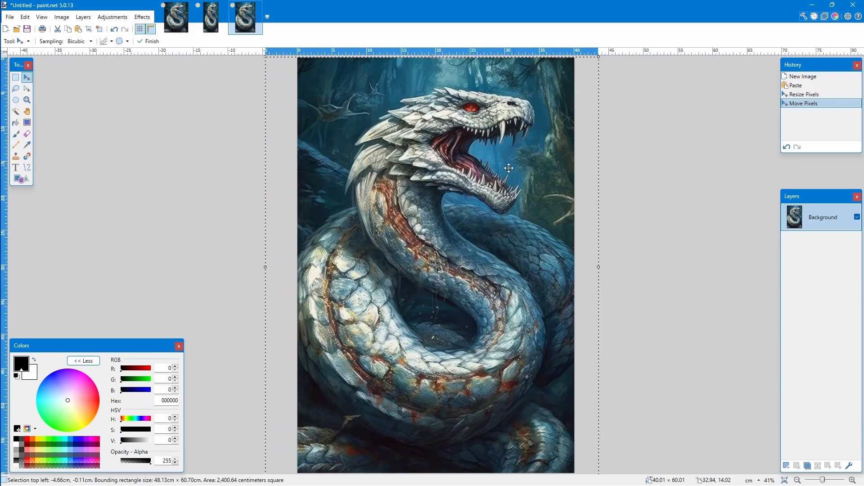
- Compare the original snake picture with its 40 × 80 cm and 40 × 60 cm versions by viewing the three images in turn
left_click(176, 17)
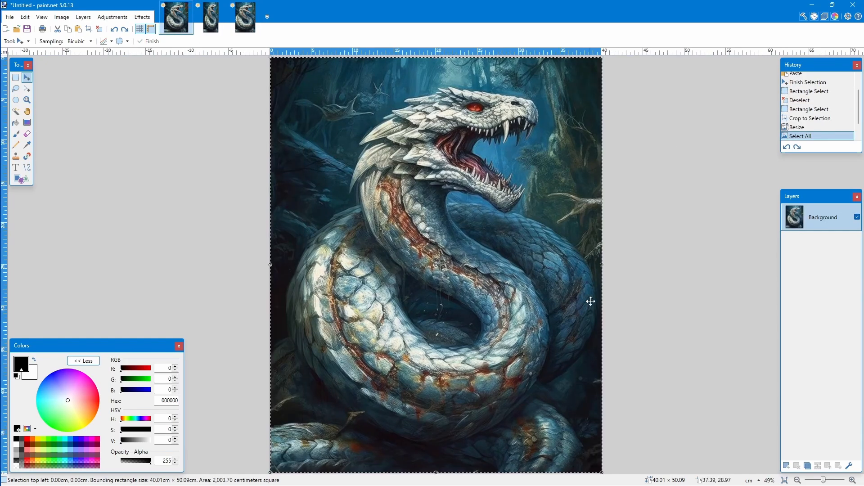
left_click(242, 27)
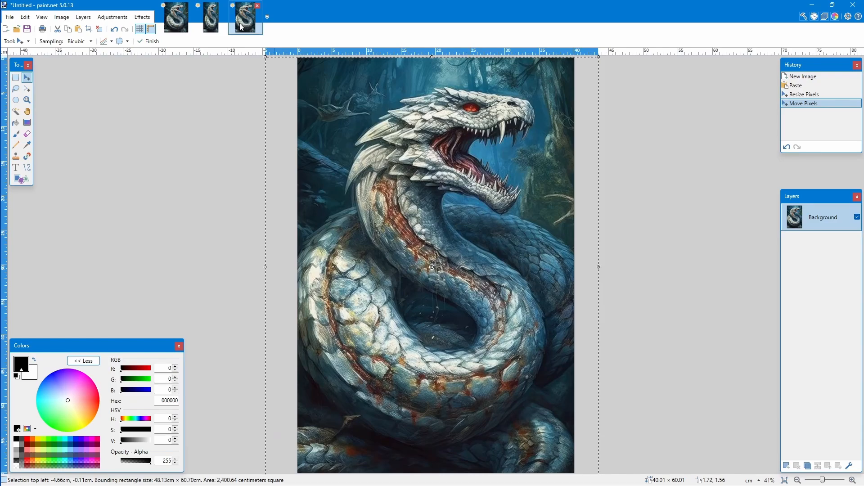
left_click(210, 26)
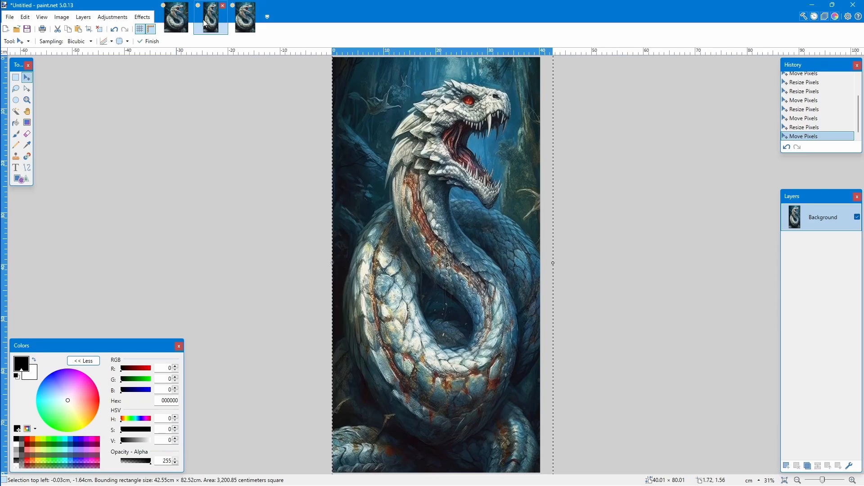
left_click(178, 25)
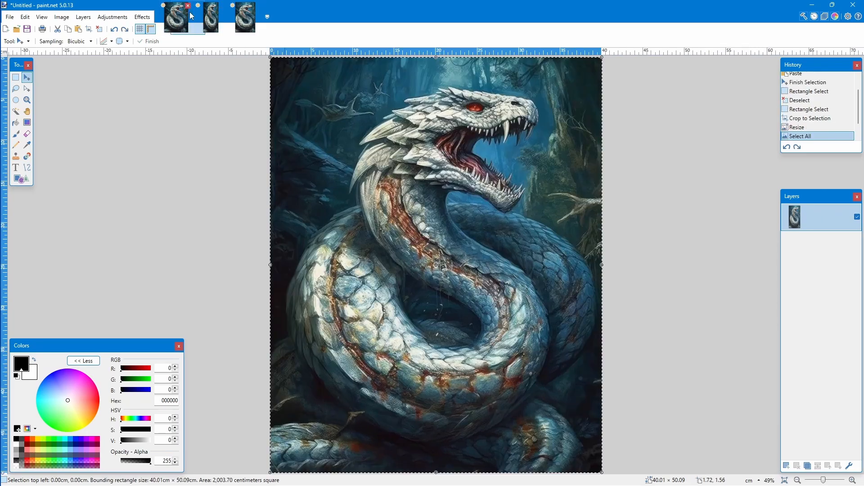
left_click(235, 26)
left_click(212, 26)
left_click(181, 26)
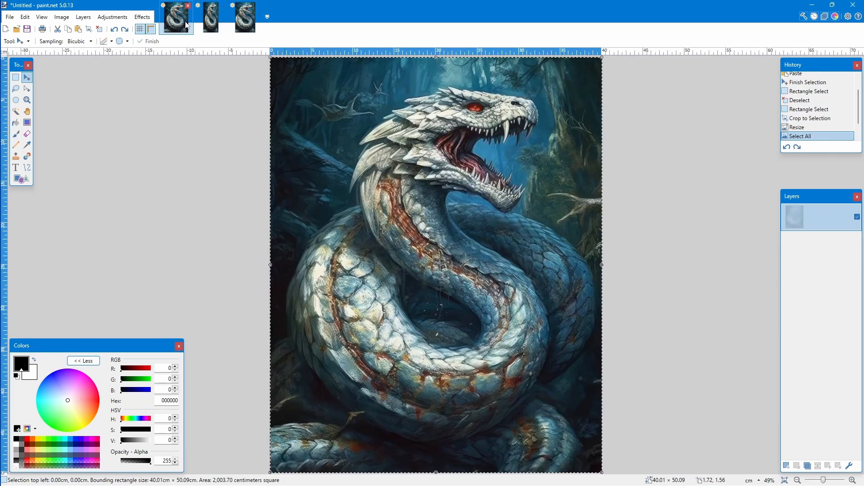
left_click(210, 28)
left_click(246, 28)
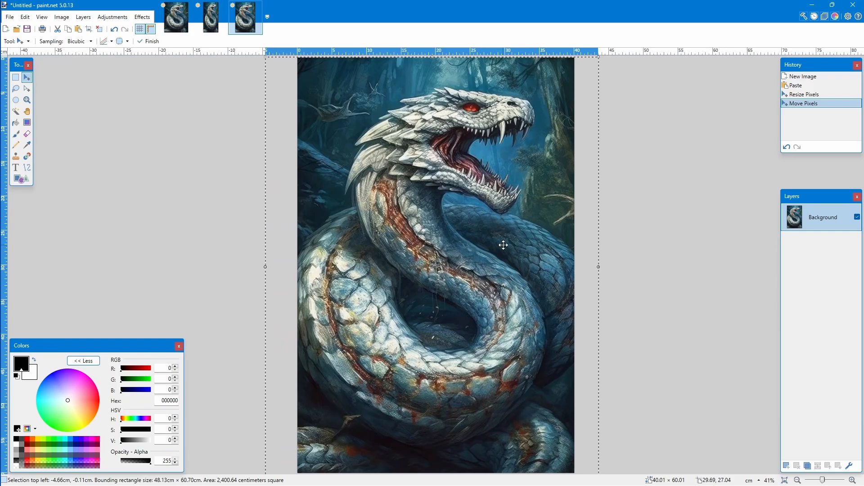
left_click(214, 28)
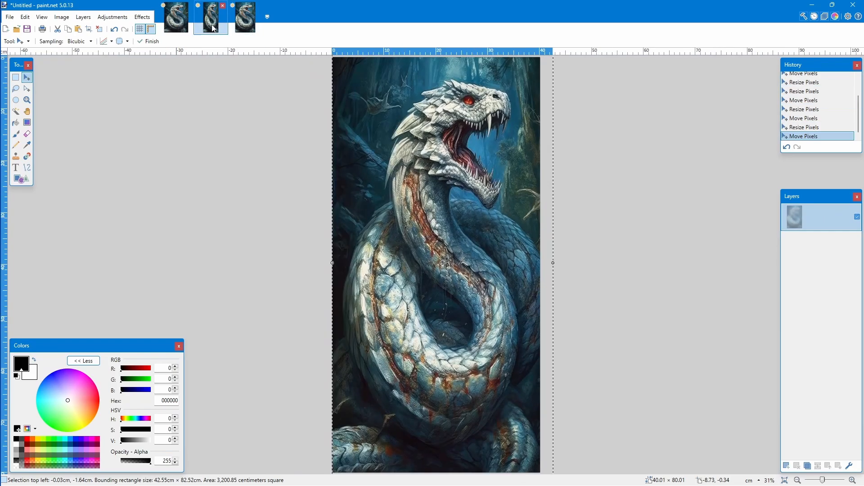